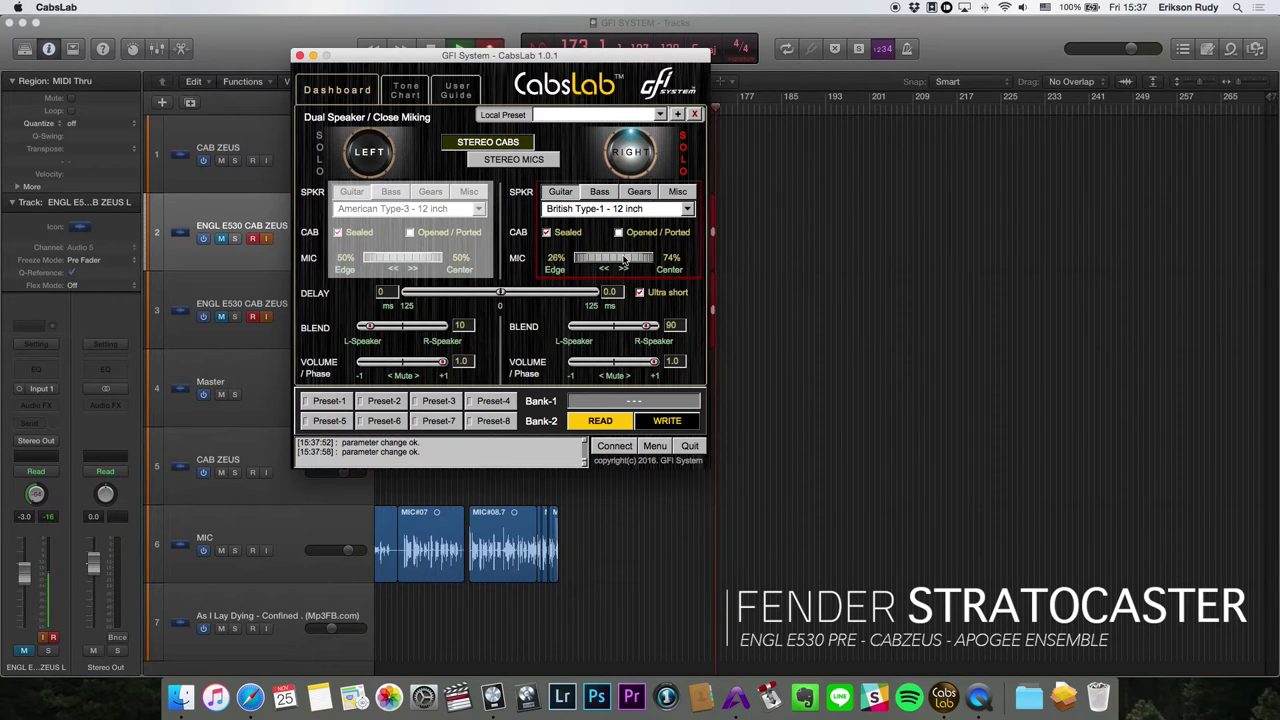
Set the right speaker's cab to Opened/Ported with its mic at 55% edge and 45% center, and turn off its solo.
{"action": "left_click_drag", "start_coordinate": [624, 259], "coordinate": [598, 262]}
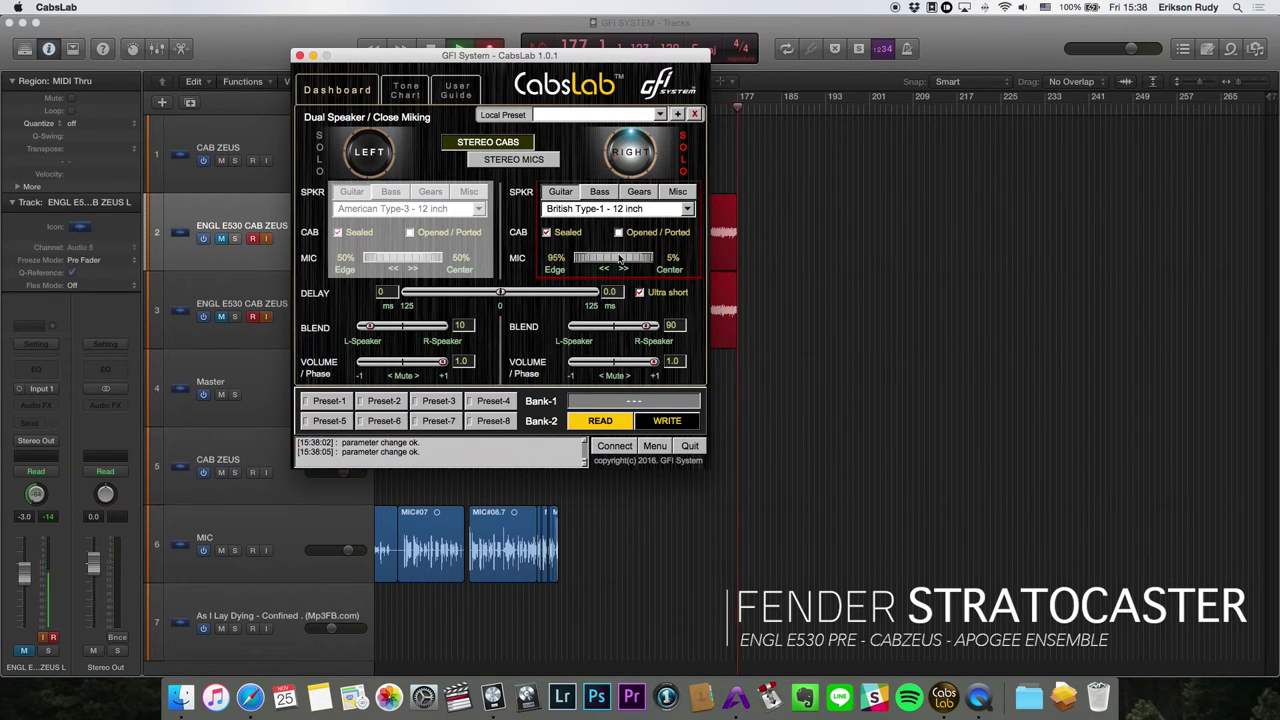
{"action": "left_click", "coordinate": [619, 233]}
{"action": "left_click_drag", "start_coordinate": [600, 260], "coordinate": [638, 258]}
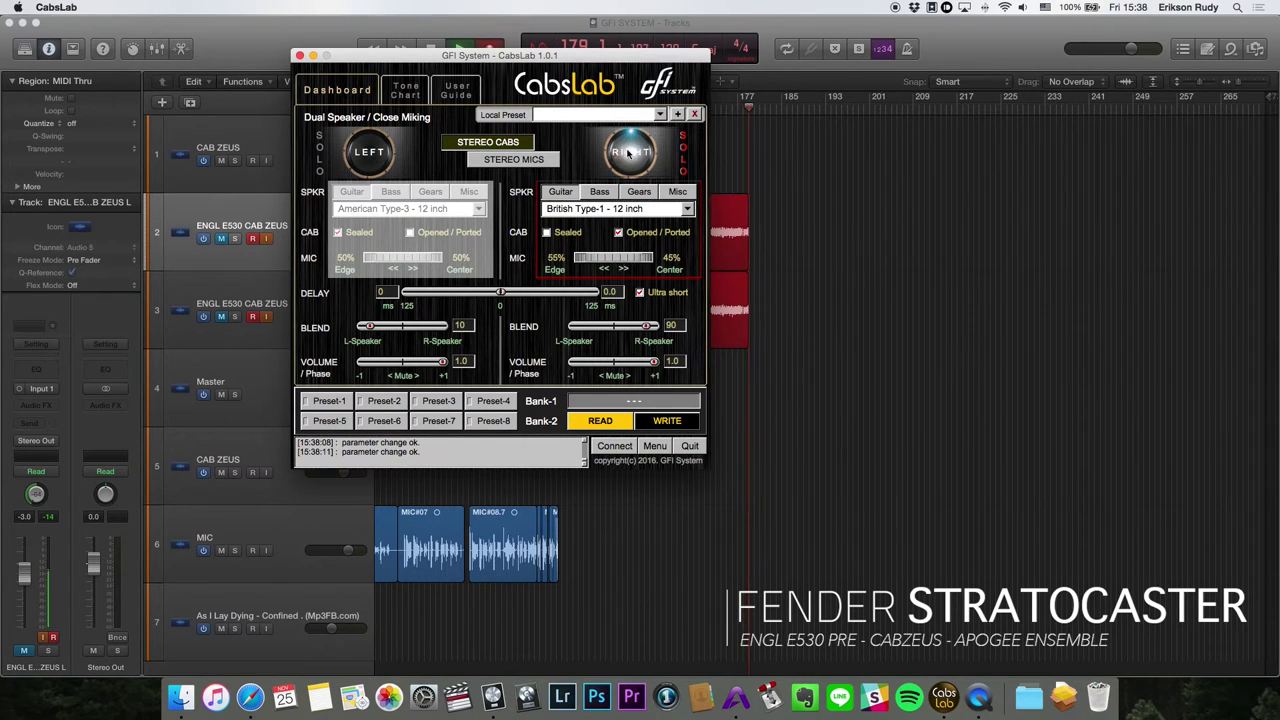
{"action": "left_click", "coordinate": [383, 170]}
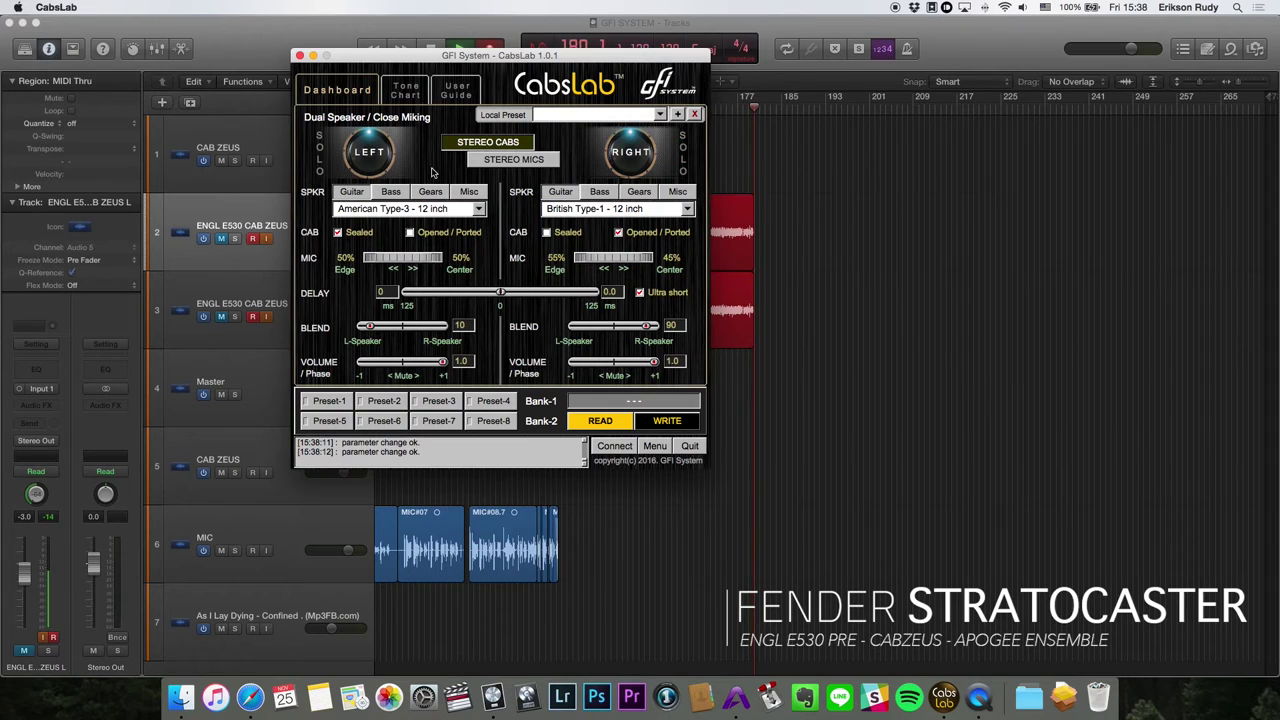
Turn off the Ultra short delay option and try left-side delays of 7, 45 and 94 ms.
{"action": "left_click_drag", "start_coordinate": [499, 292], "coordinate": [491, 295]}
{"action": "left_click", "coordinate": [640, 292]}
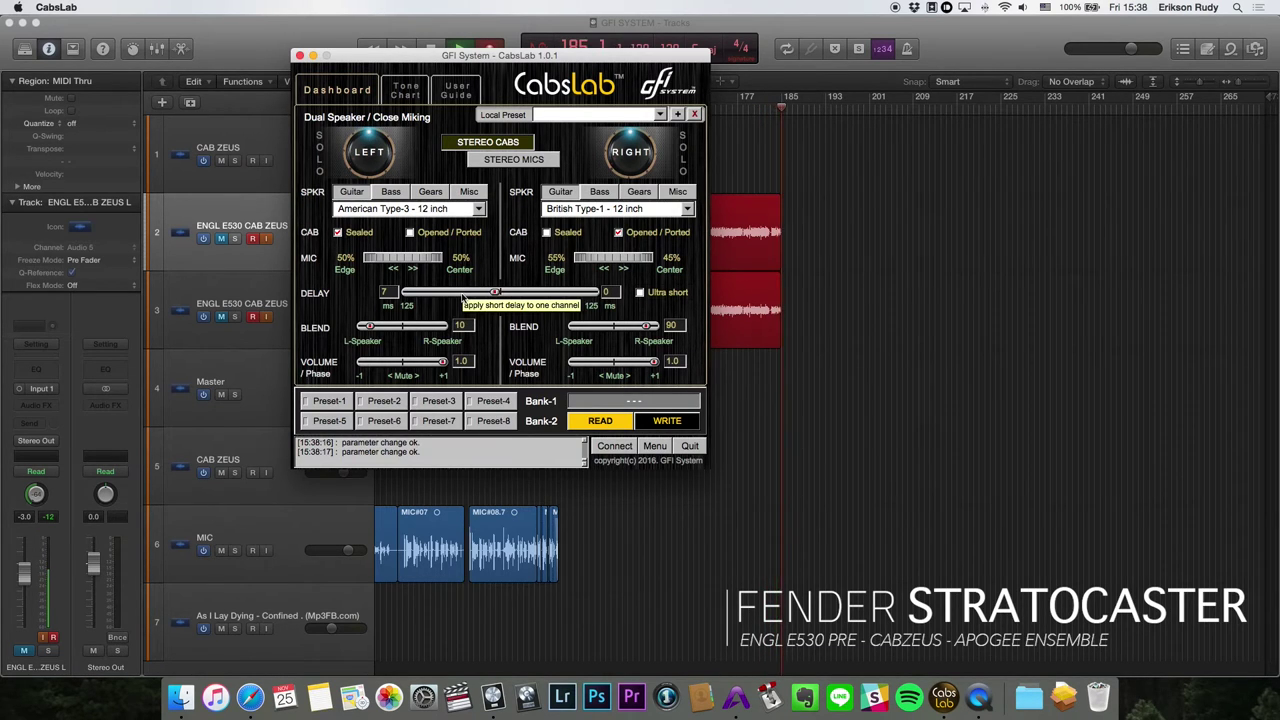
{"action": "left_click", "coordinate": [463, 296]}
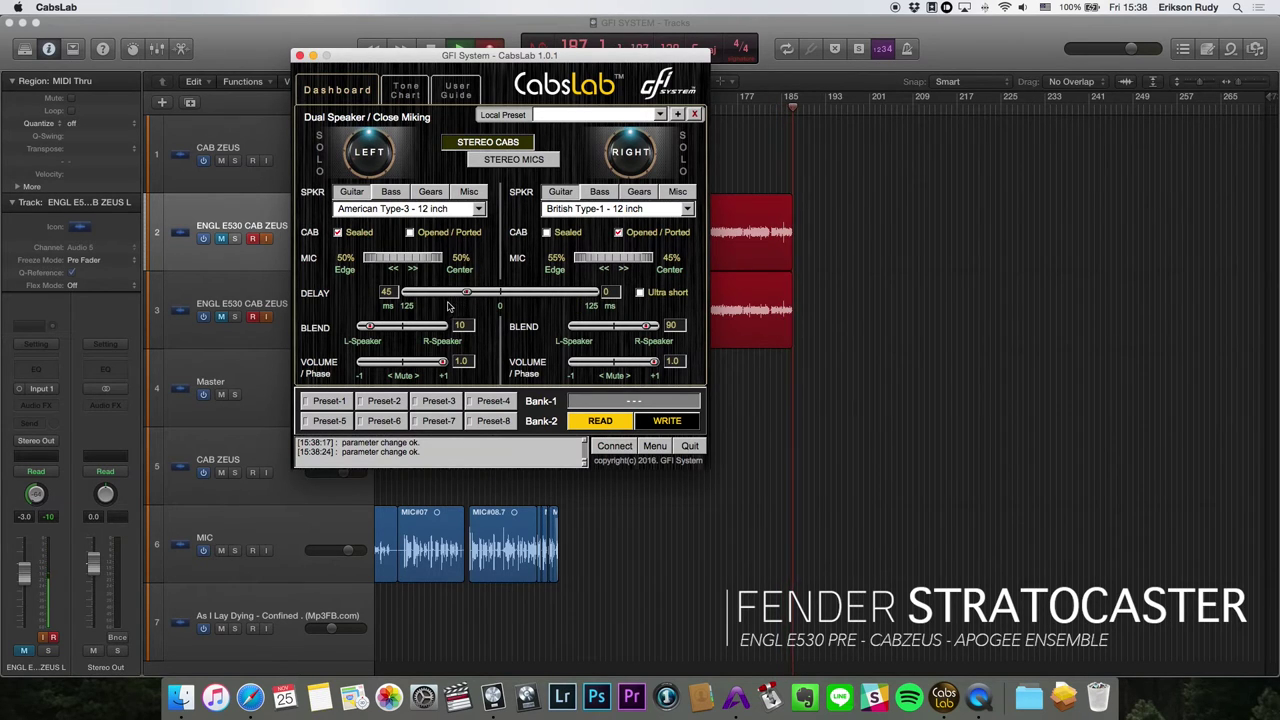
{"action": "left_click", "coordinate": [428, 296]}
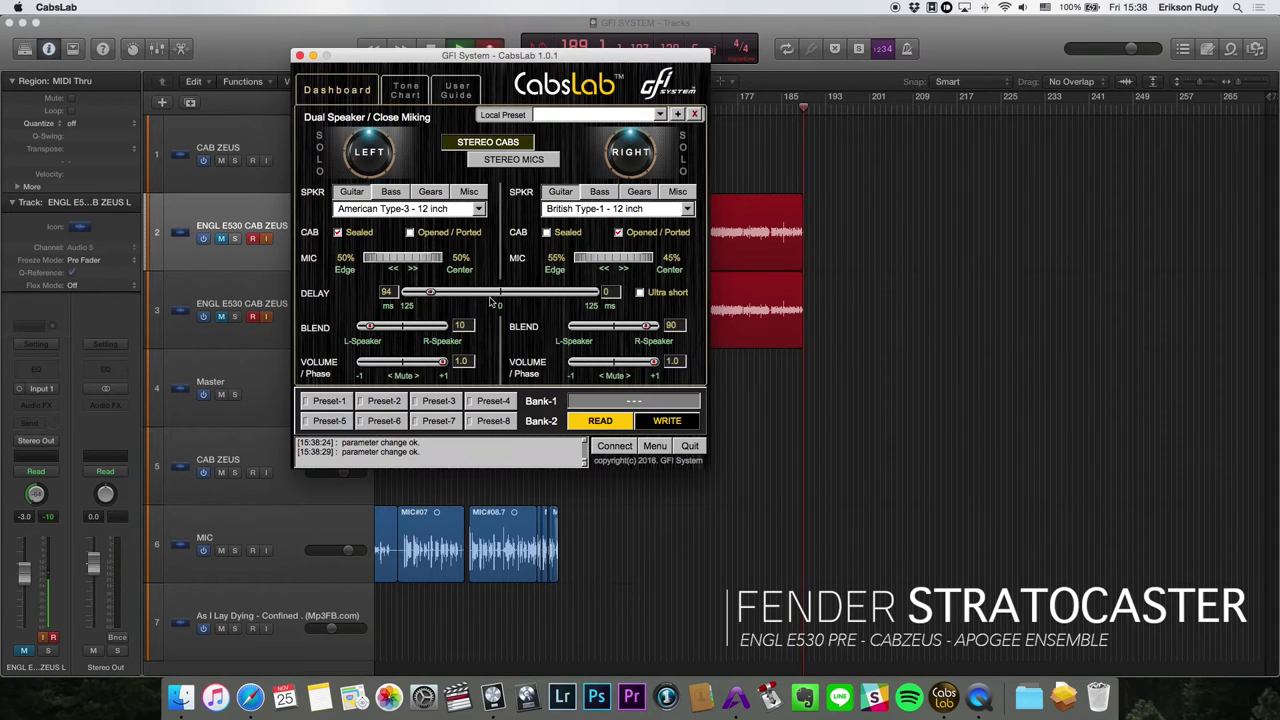
Set the left-side delay to 0 ms.
{"action": "left_click", "coordinate": [386, 292]}
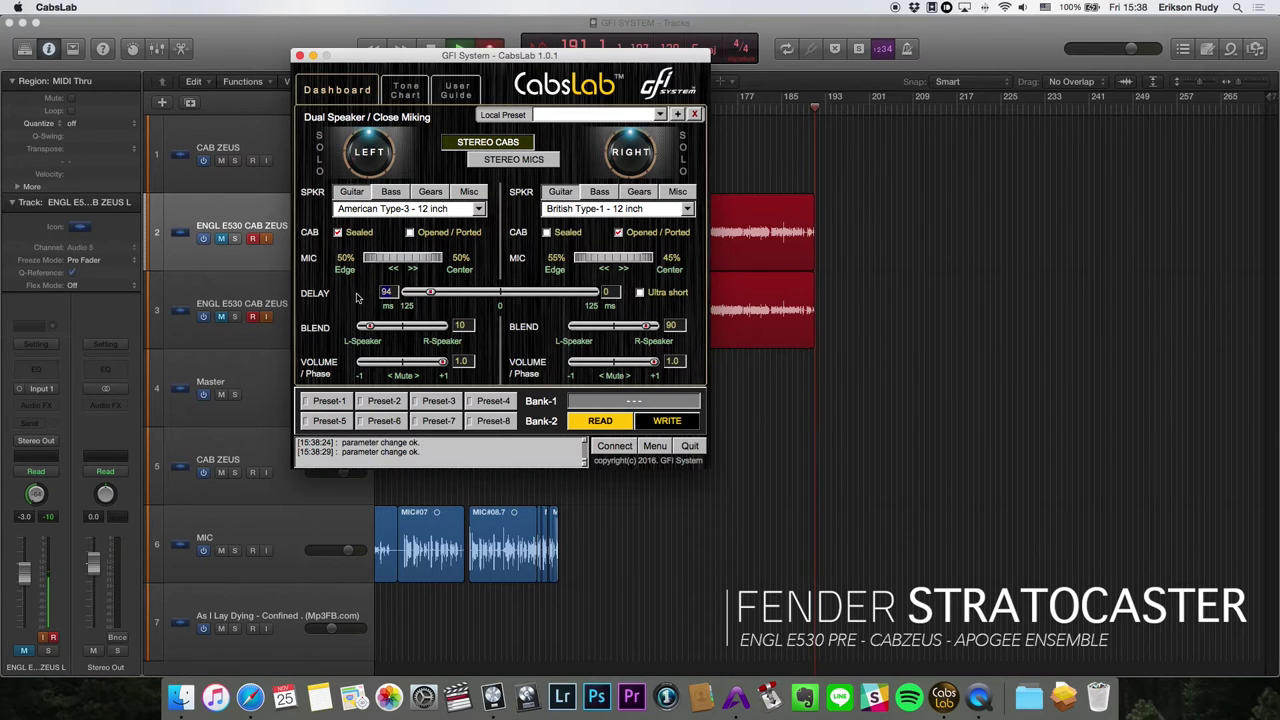
{"action": "type", "text": "0"}
{"action": "key", "text": "Return"}
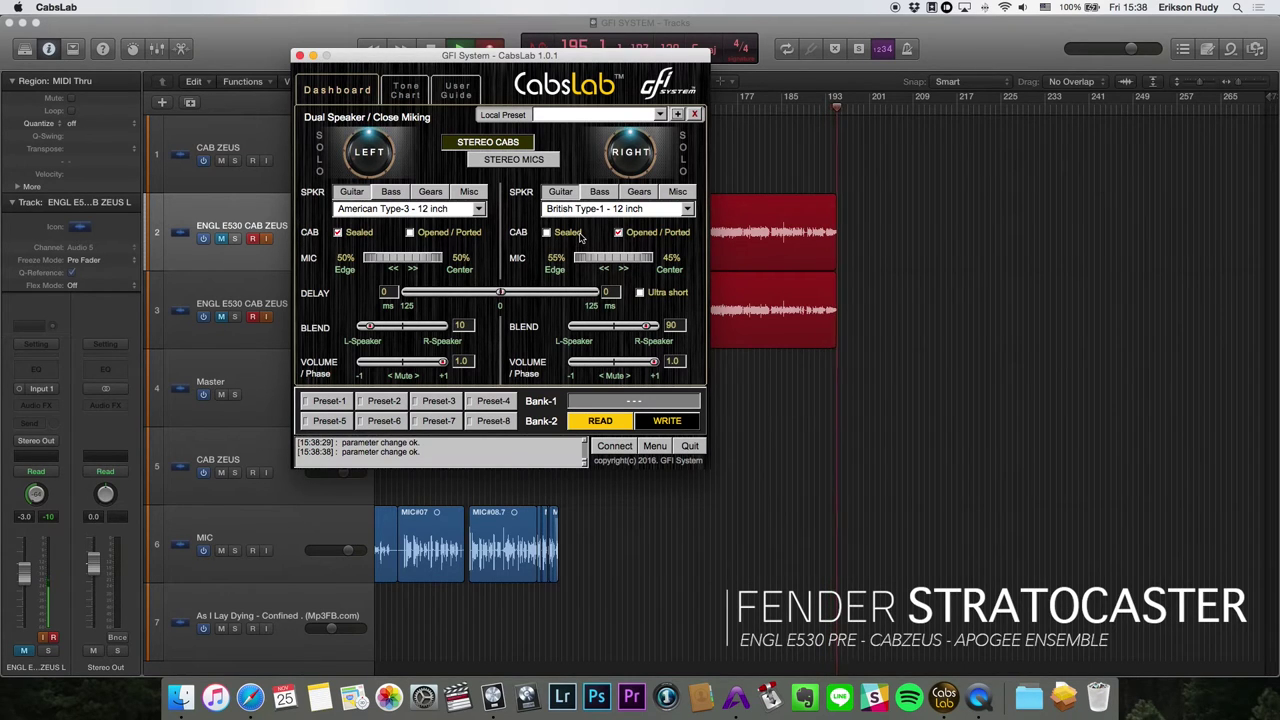
Switch to Stereo Mics mode and set the room time to 38, depth to 46, color to IV (Warm) and room blend to 17.
{"action": "left_click", "coordinate": [493, 162]}
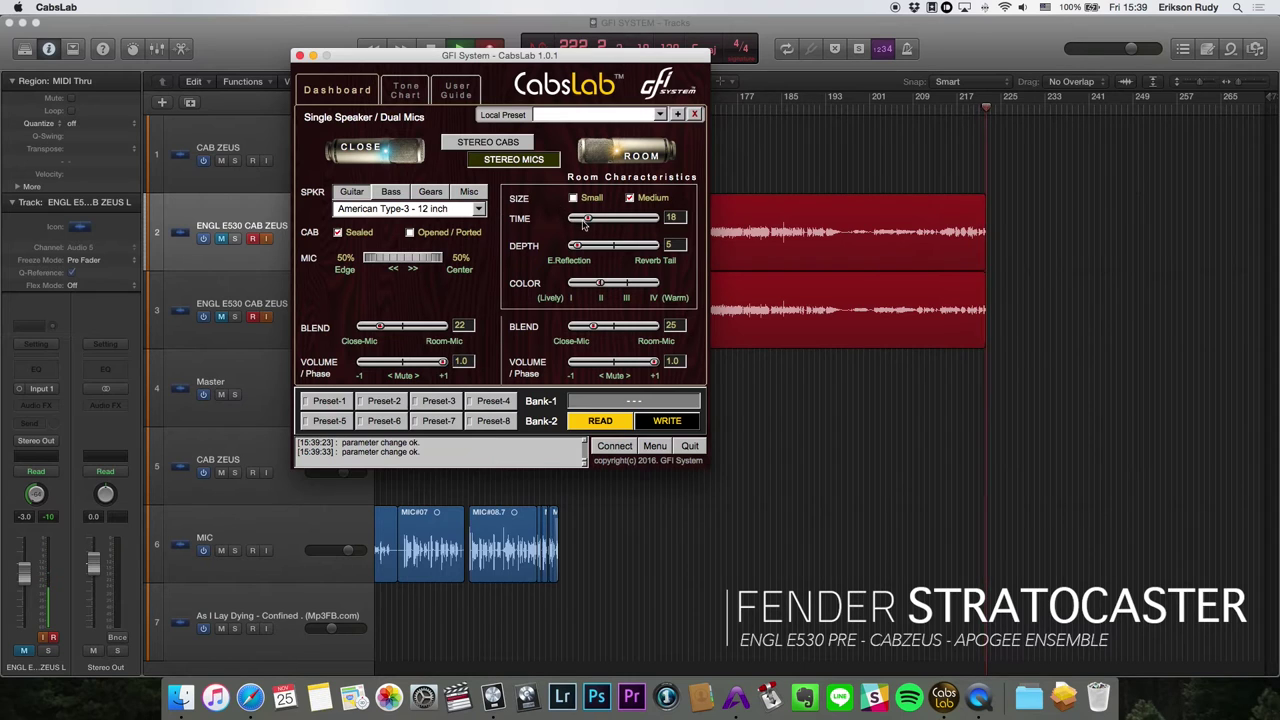
{"action": "left_click_drag", "start_coordinate": [591, 222], "coordinate": [624, 240]}
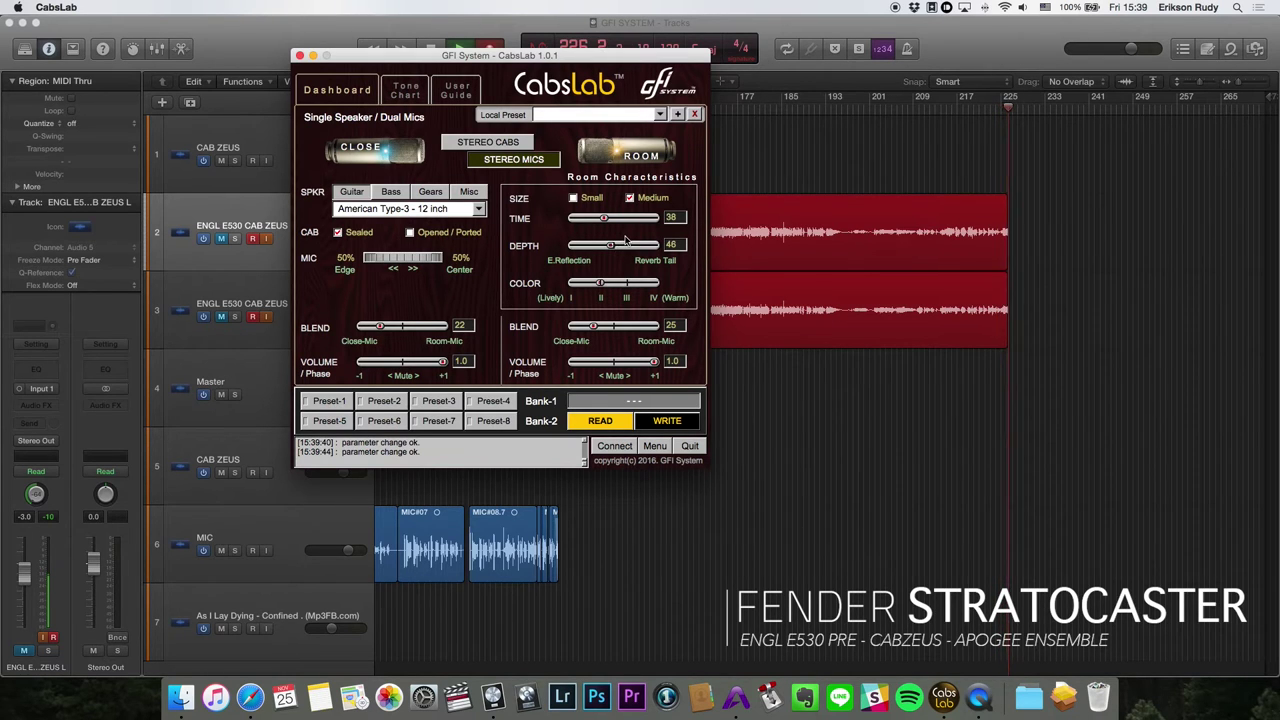
{"action": "left_click_drag", "start_coordinate": [600, 283], "coordinate": [652, 288]}
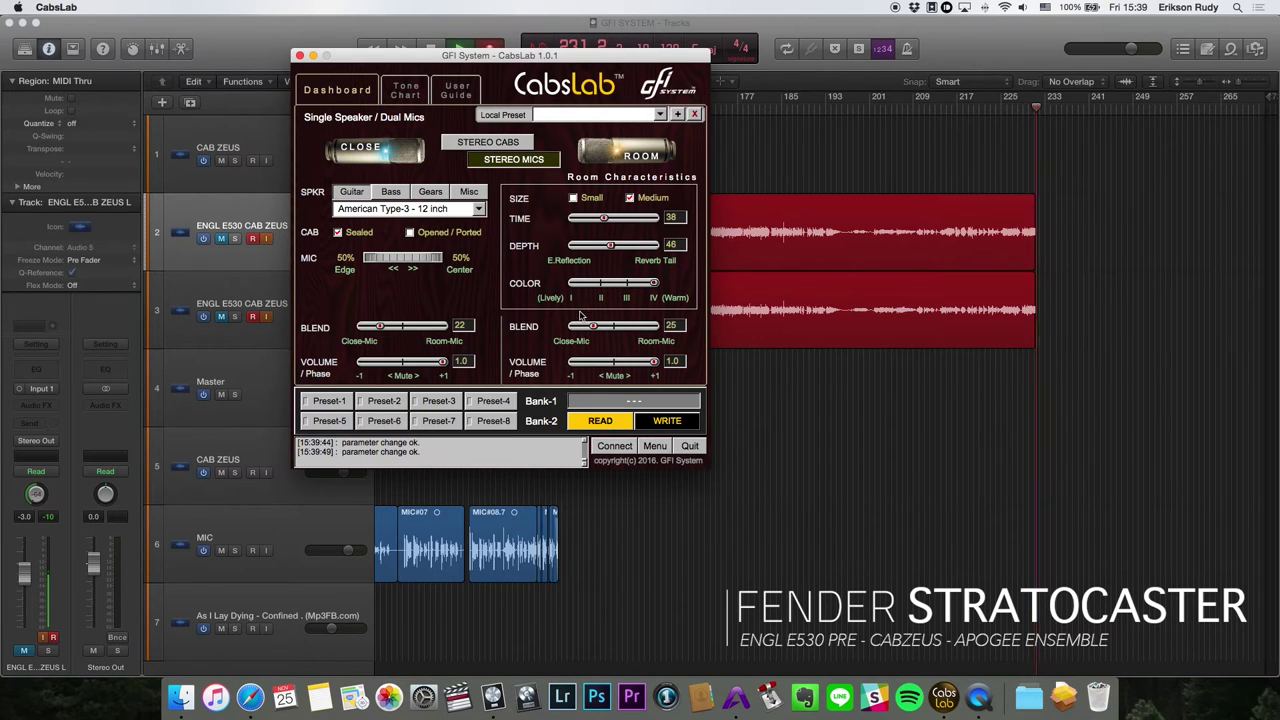
{"action": "left_click_drag", "start_coordinate": [593, 327], "coordinate": [586, 328]}
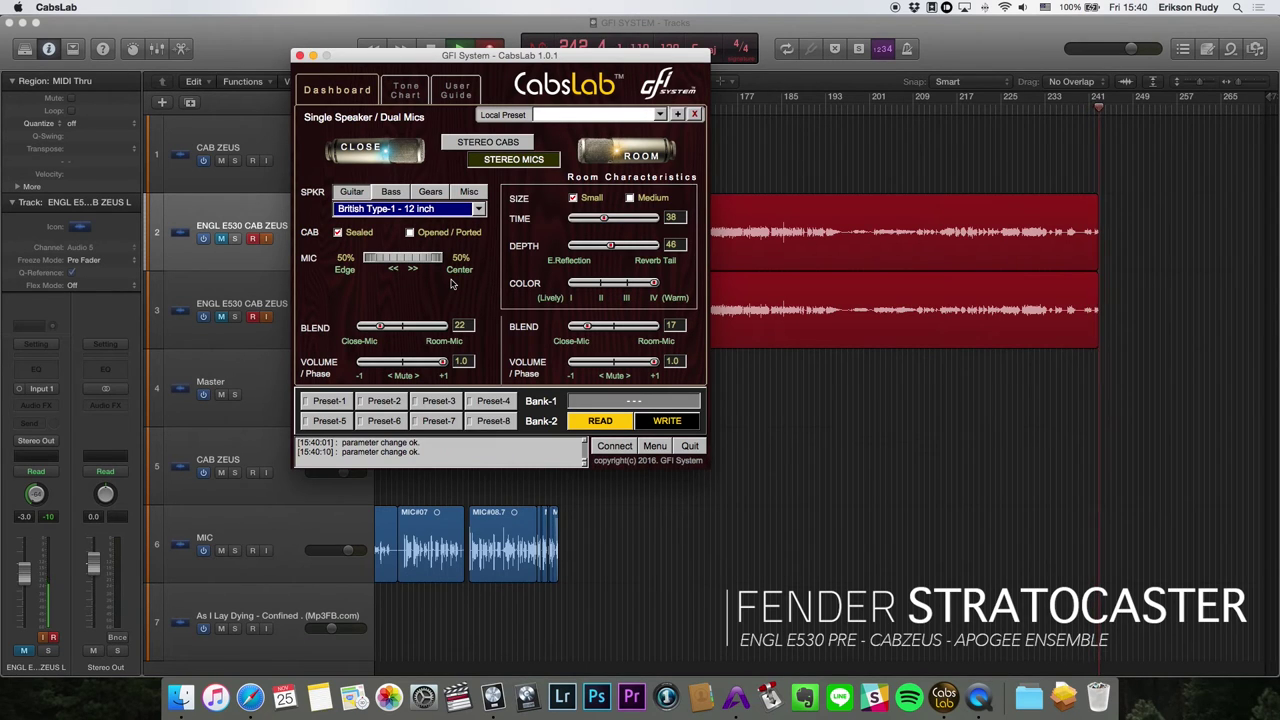
Set the British Type-1 cab to Opened/Ported and try the room mic volume at -1.0 before restoring it to 1.0.
{"action": "left_click", "coordinate": [409, 232]}
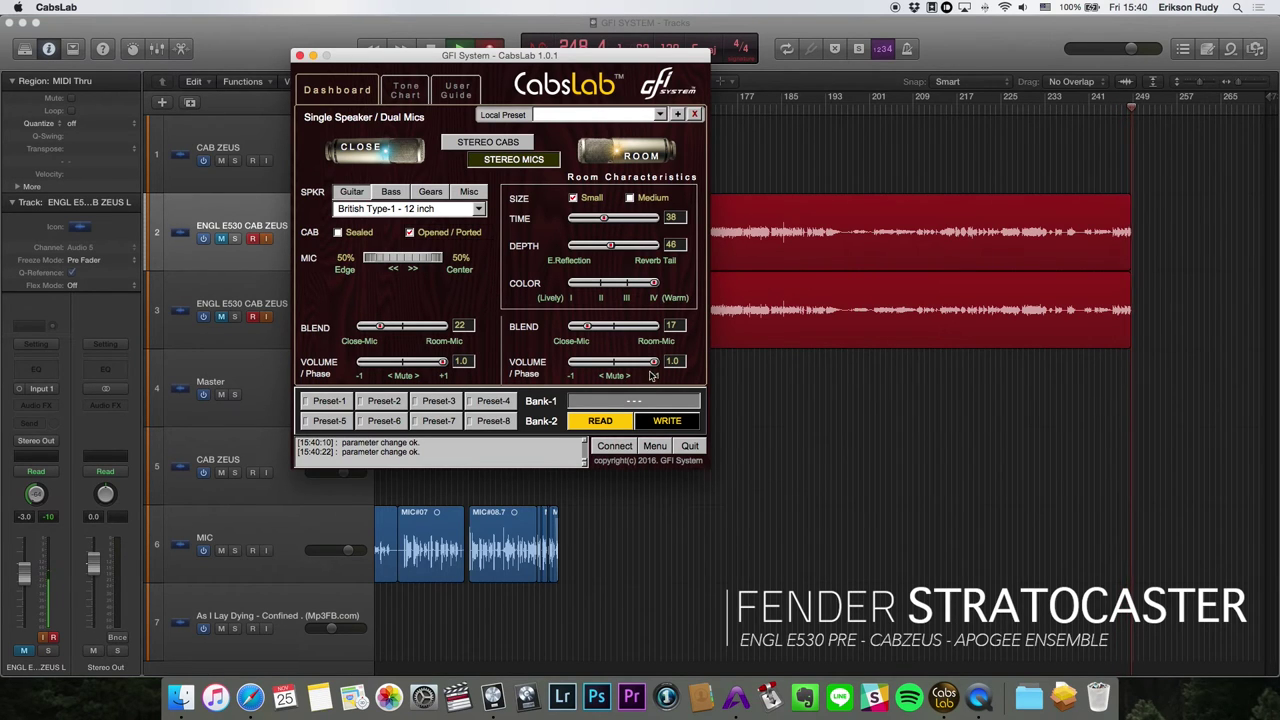
{"action": "left_click_drag", "start_coordinate": [655, 365], "coordinate": [562, 371]}
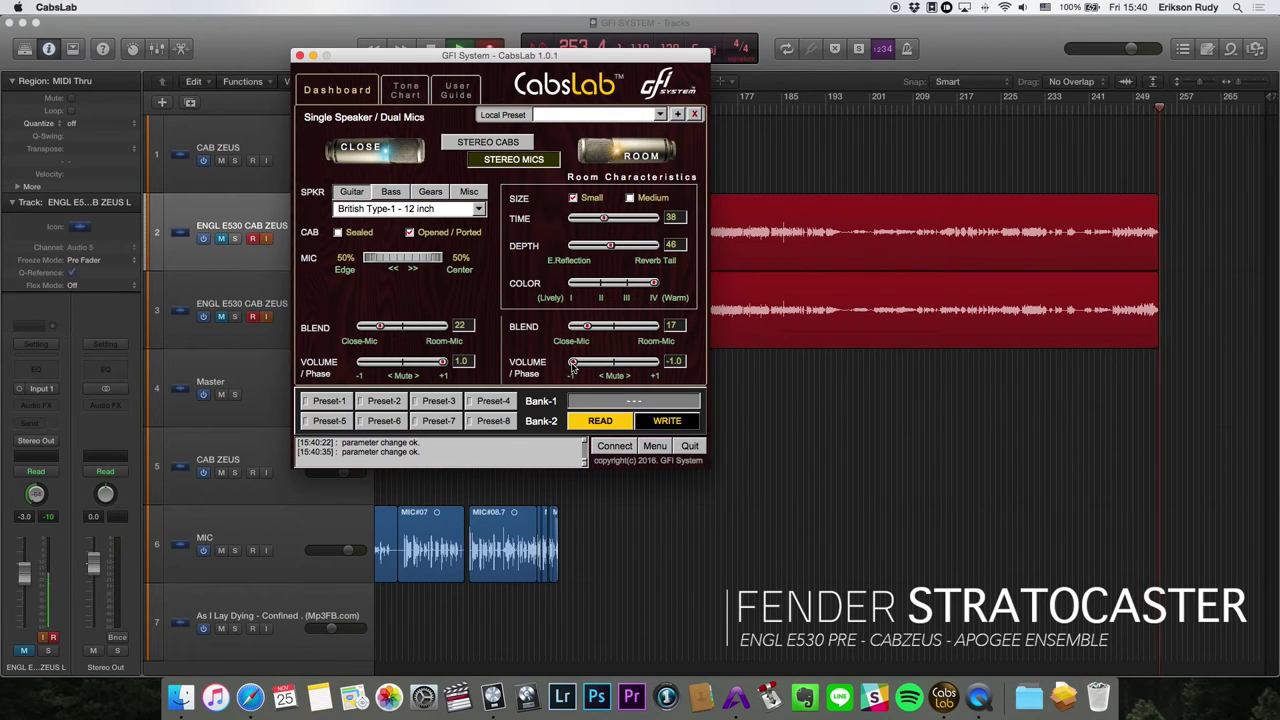
{"action": "left_click_drag", "start_coordinate": [573, 366], "coordinate": [688, 350]}
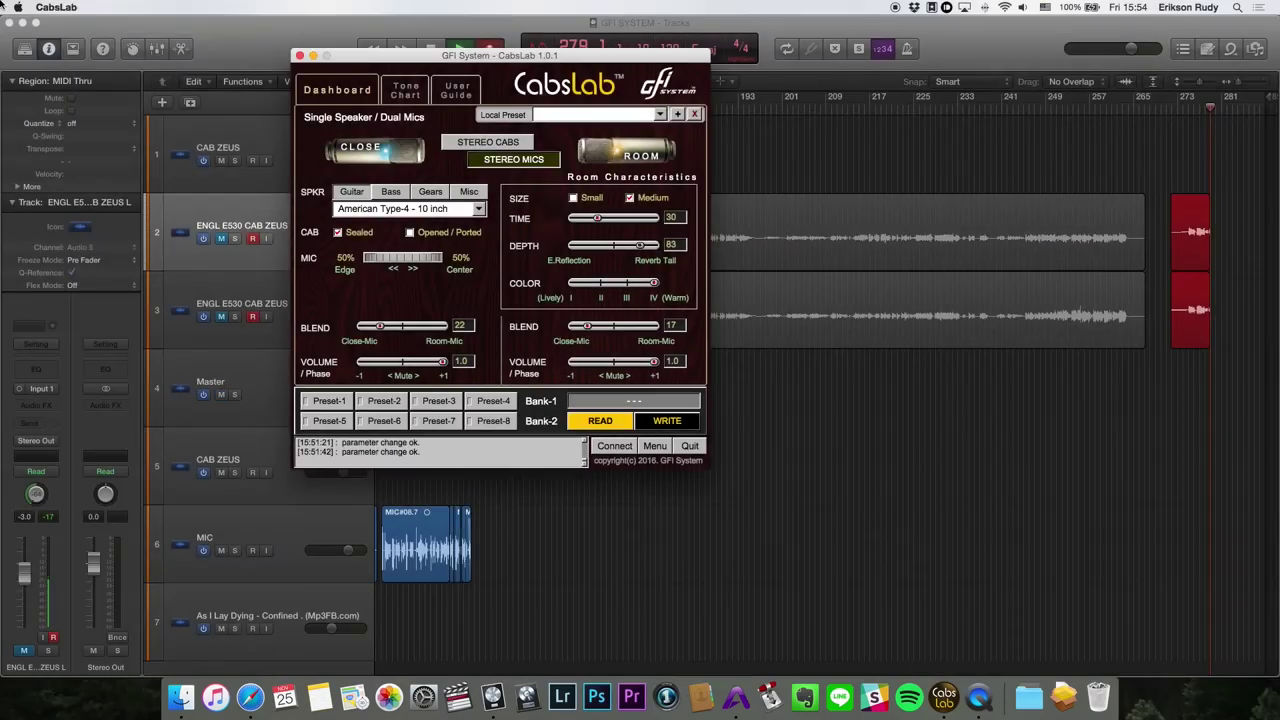
Bring the CabsLab window to the front and choose the British Type-4 - 12 inch guitar speaker for the close mic.
{"action": "mouse_move", "coordinate": [42, 5]}
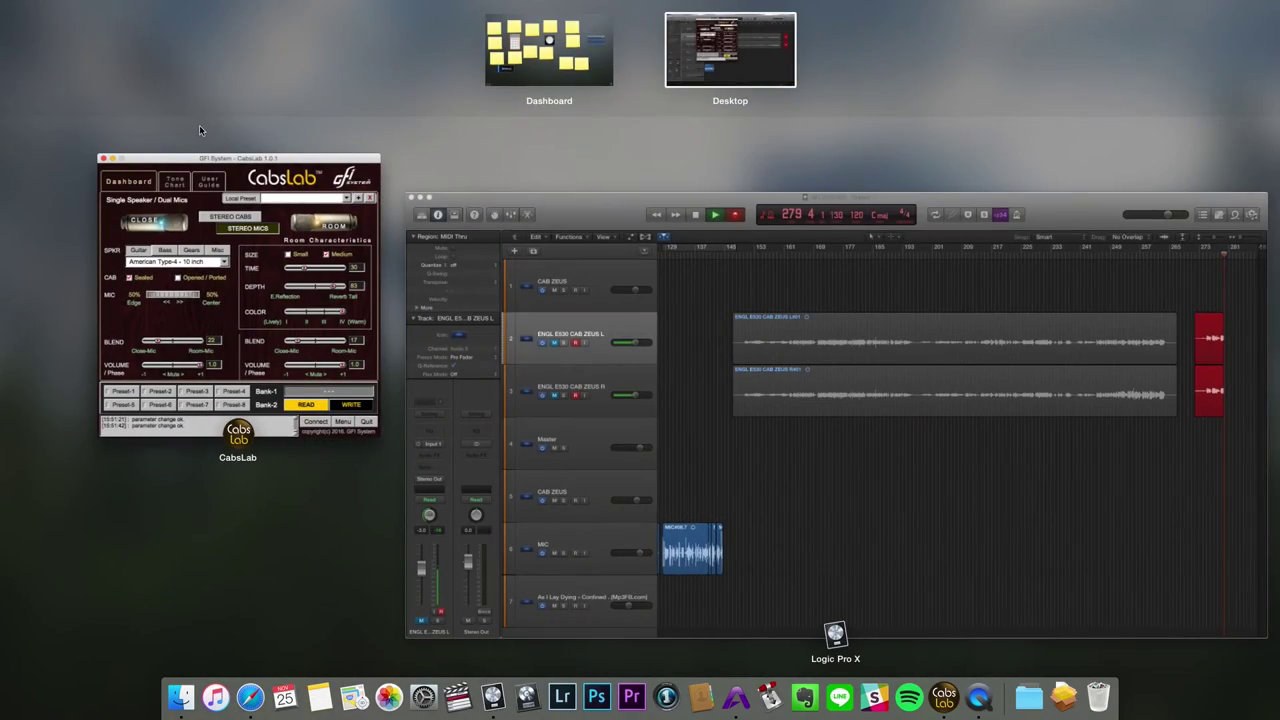
{"action": "left_click", "coordinate": [218, 160]}
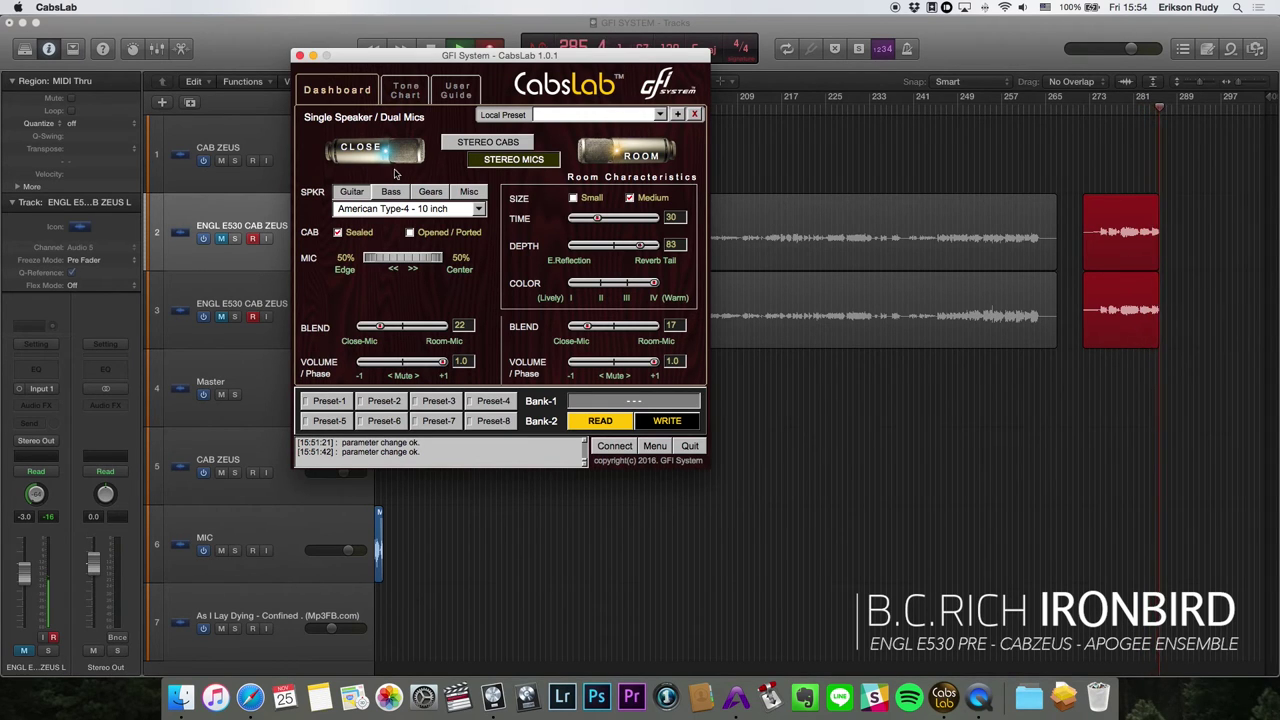
{"action": "left_click", "coordinate": [448, 210]}
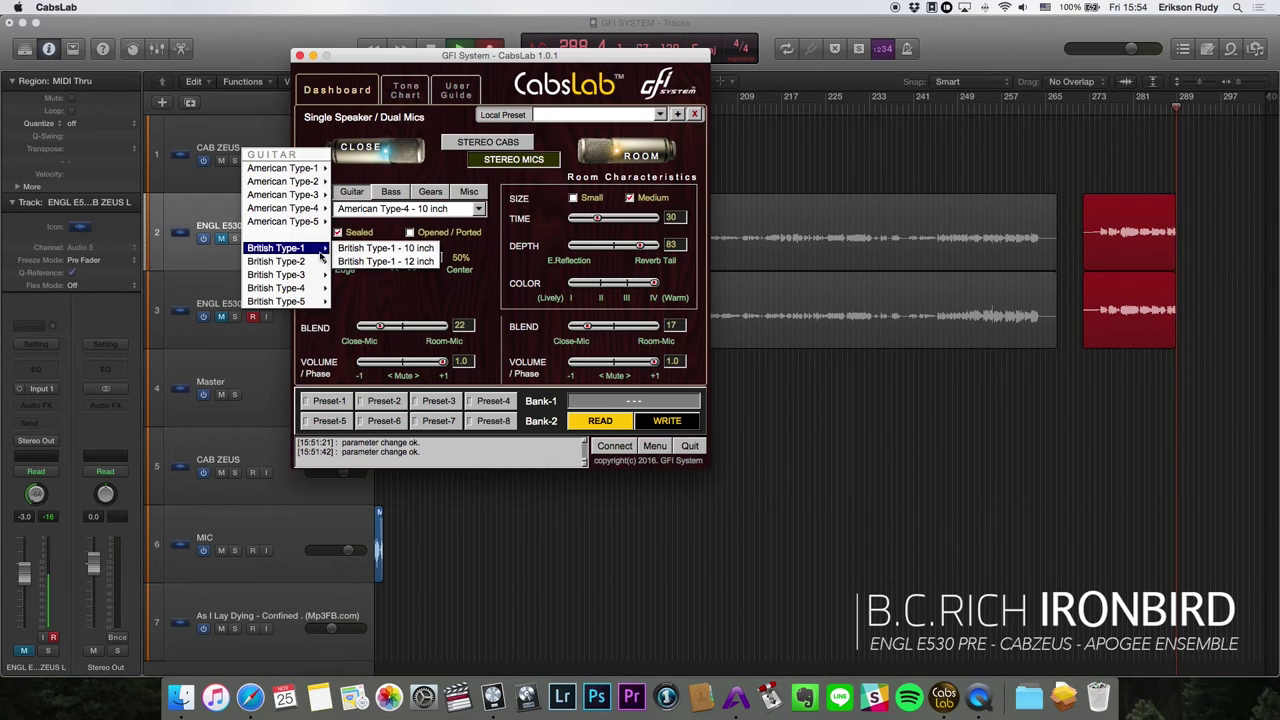
{"action": "mouse_move", "coordinate": [316, 263]}
{"action": "mouse_move", "coordinate": [312, 288]}
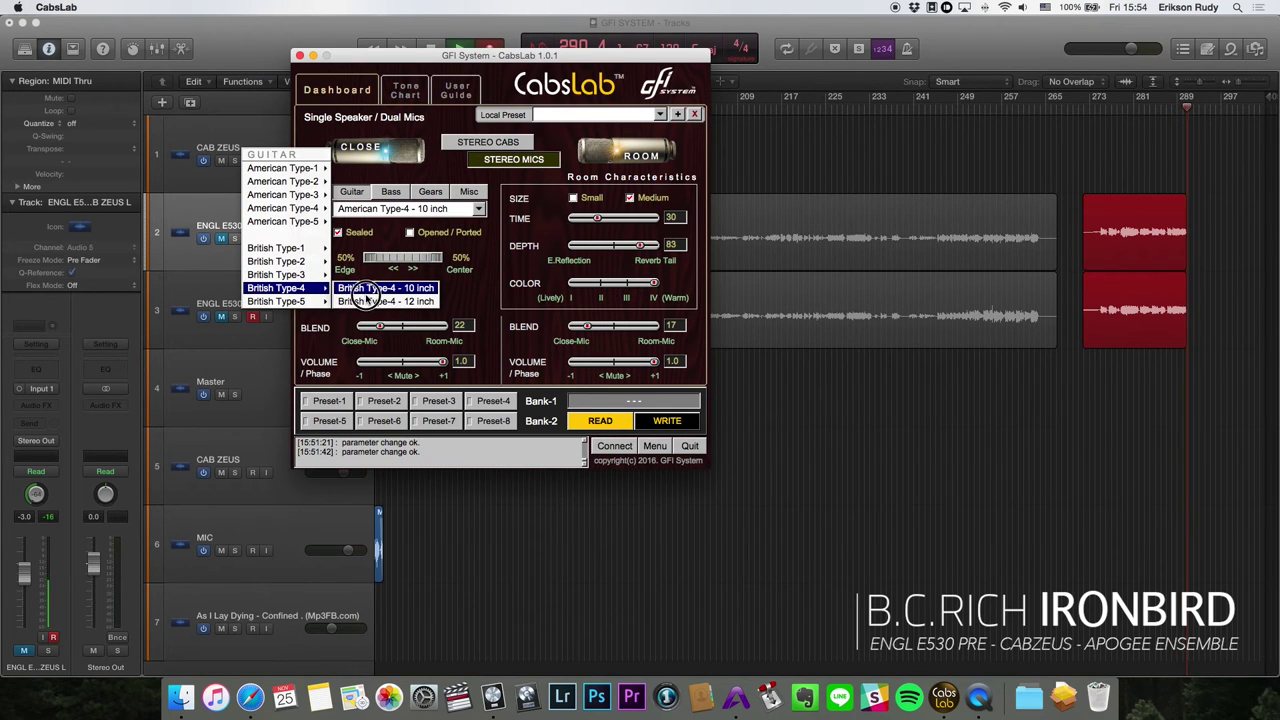
{"action": "left_click", "coordinate": [372, 301]}
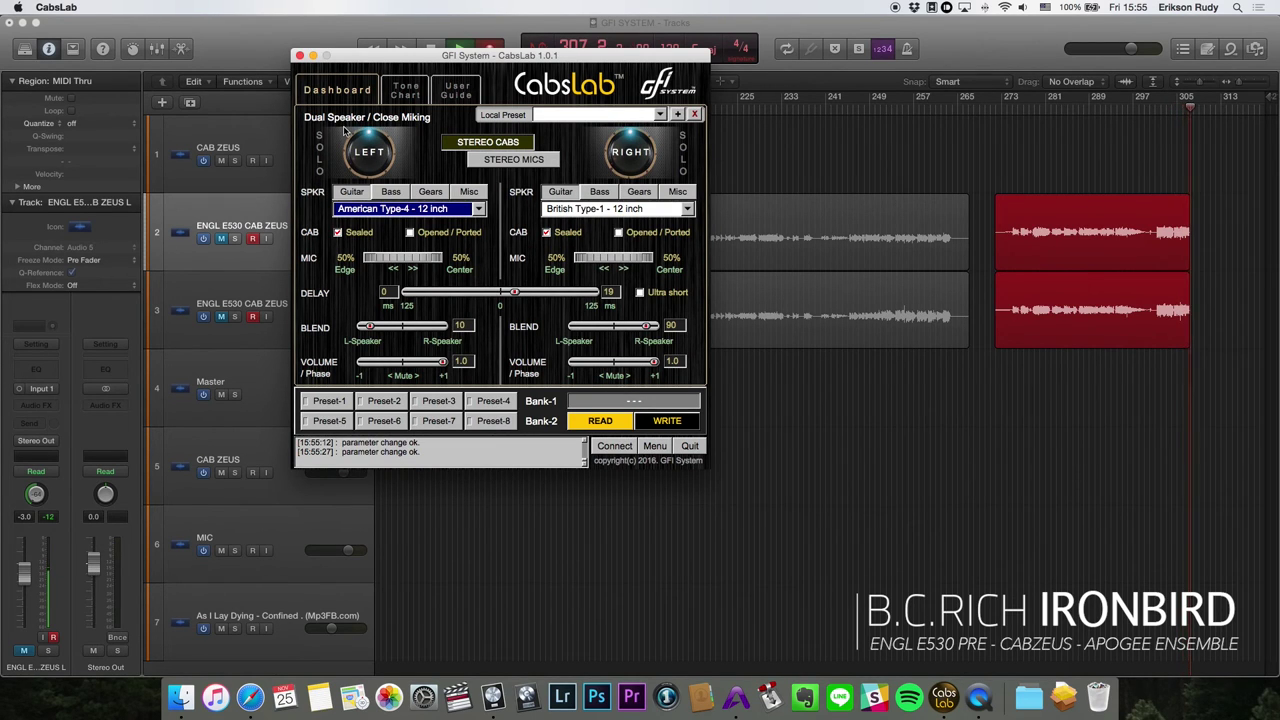
Set the left speaker to American Type-4 - 10 inch and the right speaker to British Type-4 - 10 inch.
{"action": "left_click", "coordinate": [380, 208]}
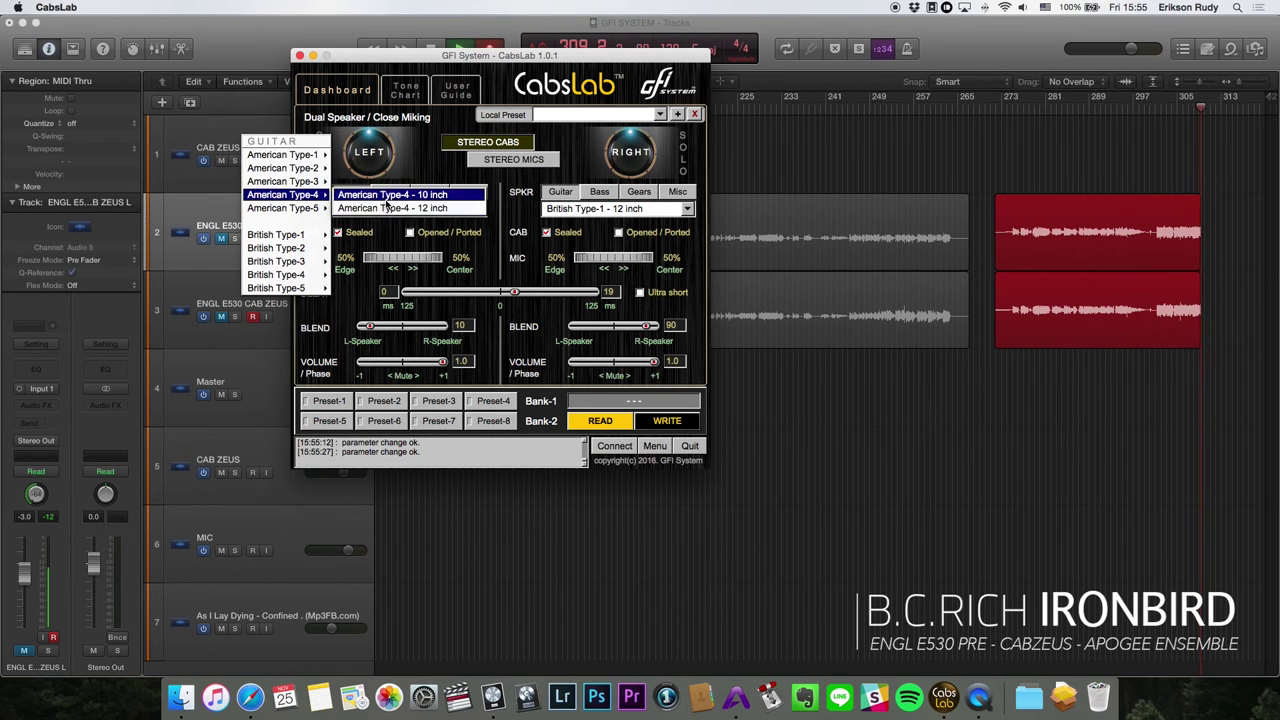
{"action": "left_click", "coordinate": [385, 199]}
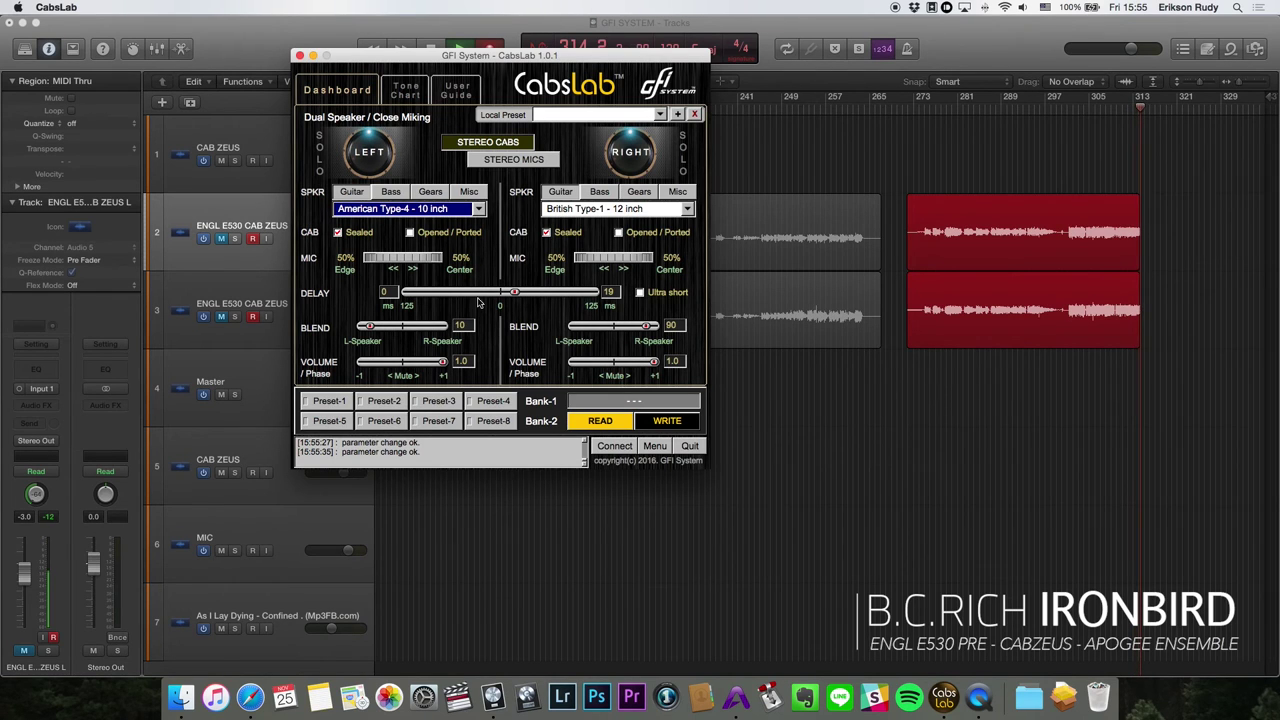
{"action": "left_click", "coordinate": [618, 210]}
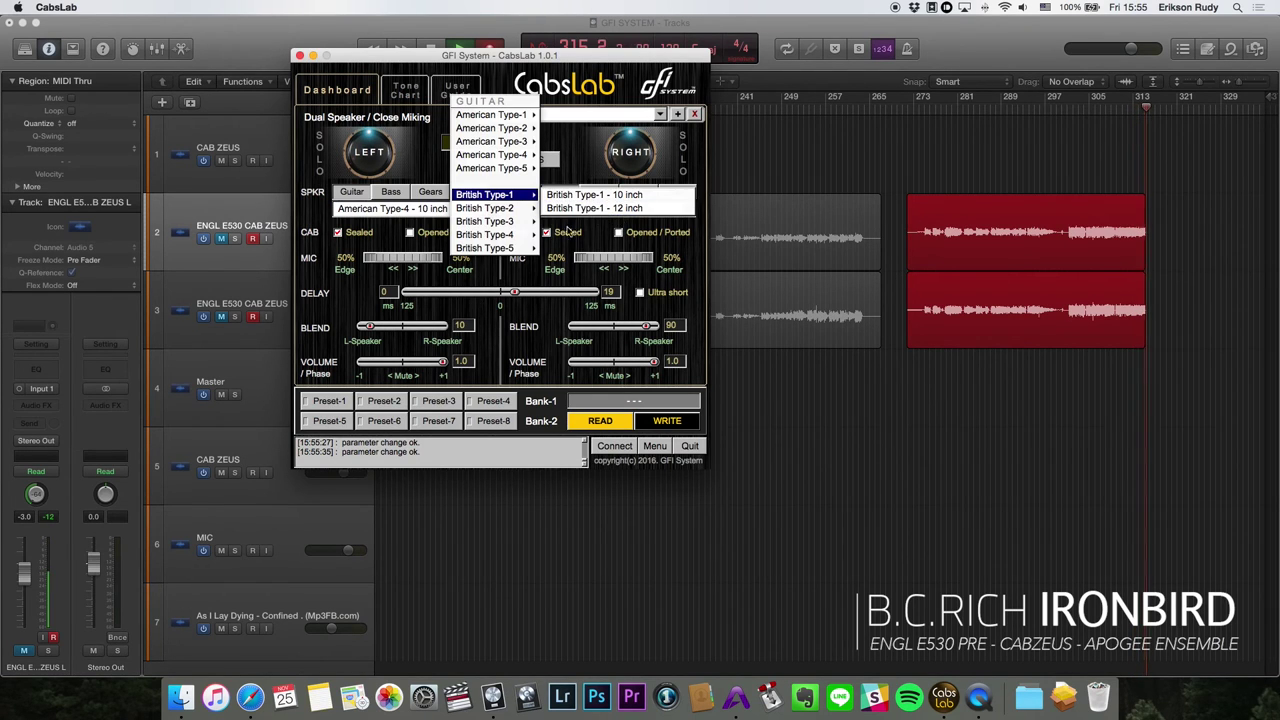
{"action": "mouse_move", "coordinate": [537, 236]}
{"action": "left_click", "coordinate": [558, 235]}
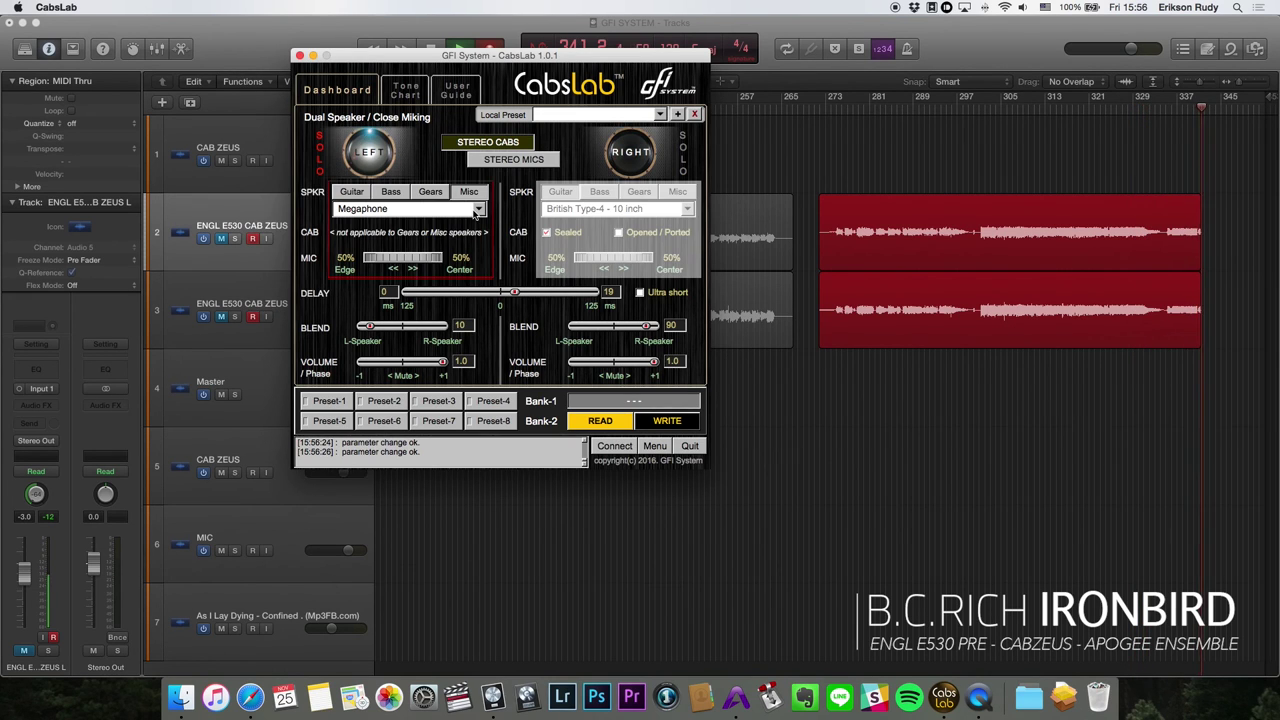
Try the Telephone - Type-B speaker on the soloed left side, then reopen its choice of miscellaneous speakers.
{"action": "left_click", "coordinate": [478, 209]}
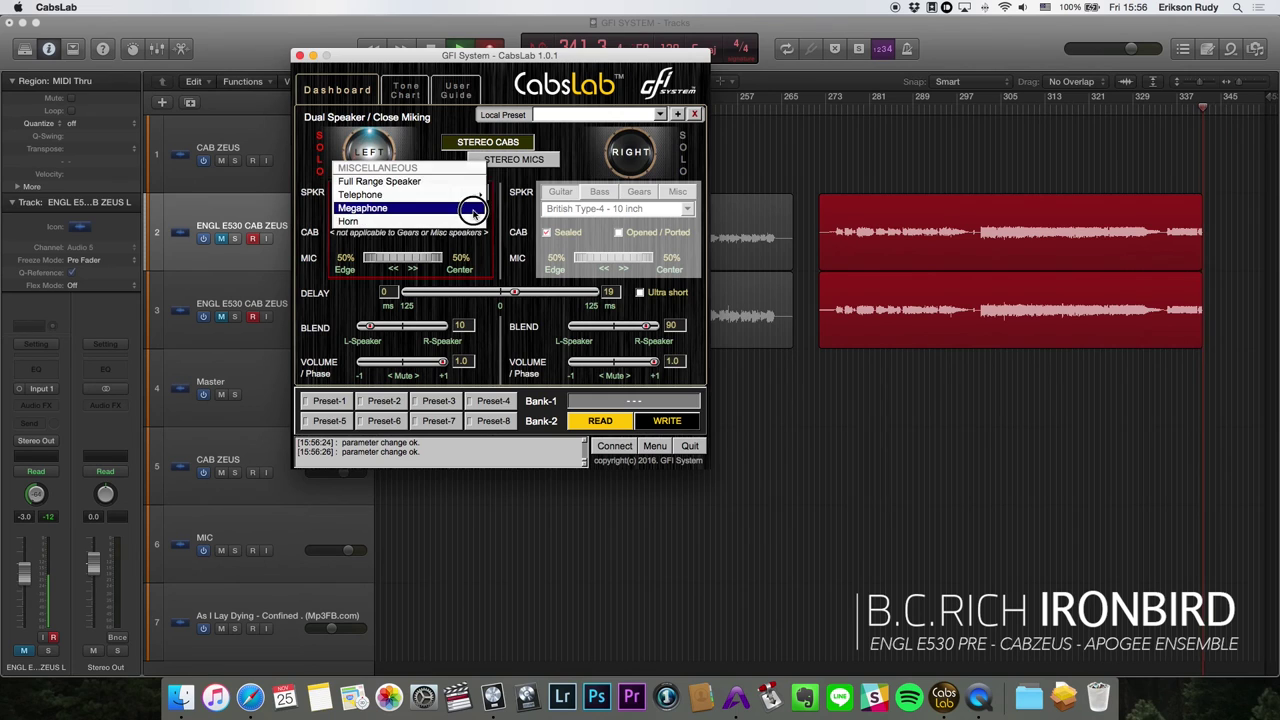
{"action": "mouse_move", "coordinate": [462, 196]}
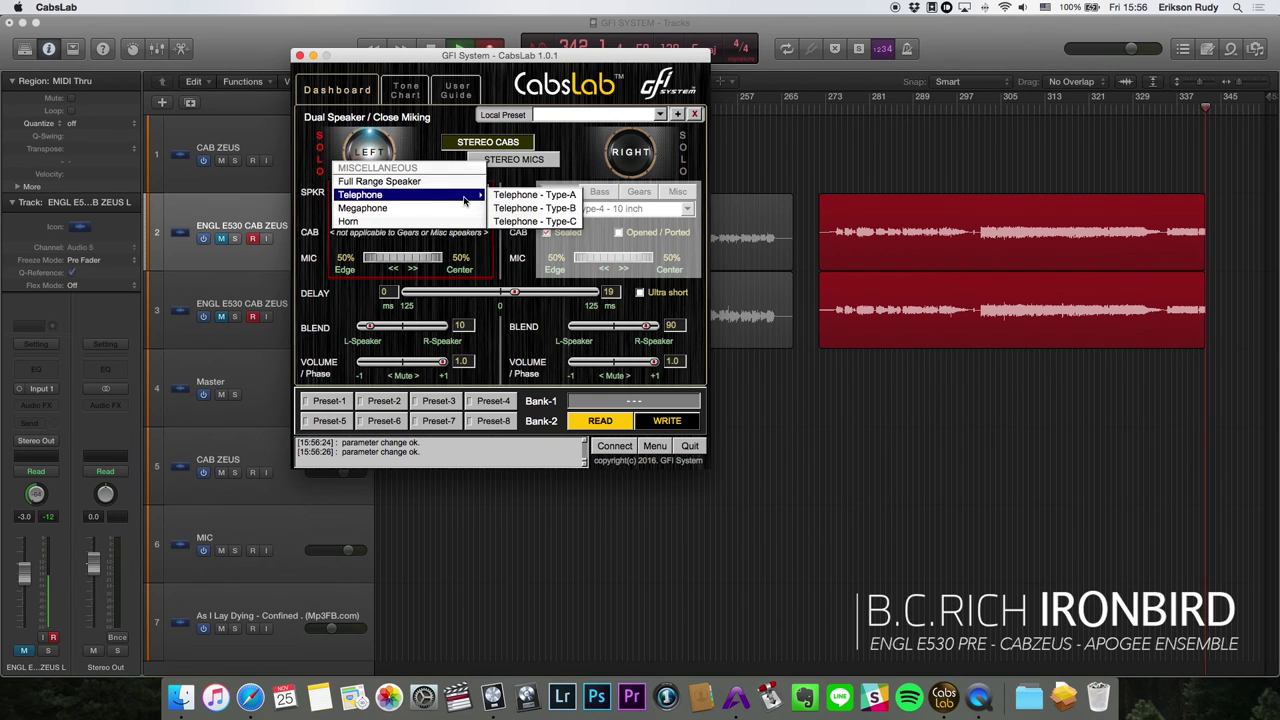
{"action": "left_click", "coordinate": [512, 208]}
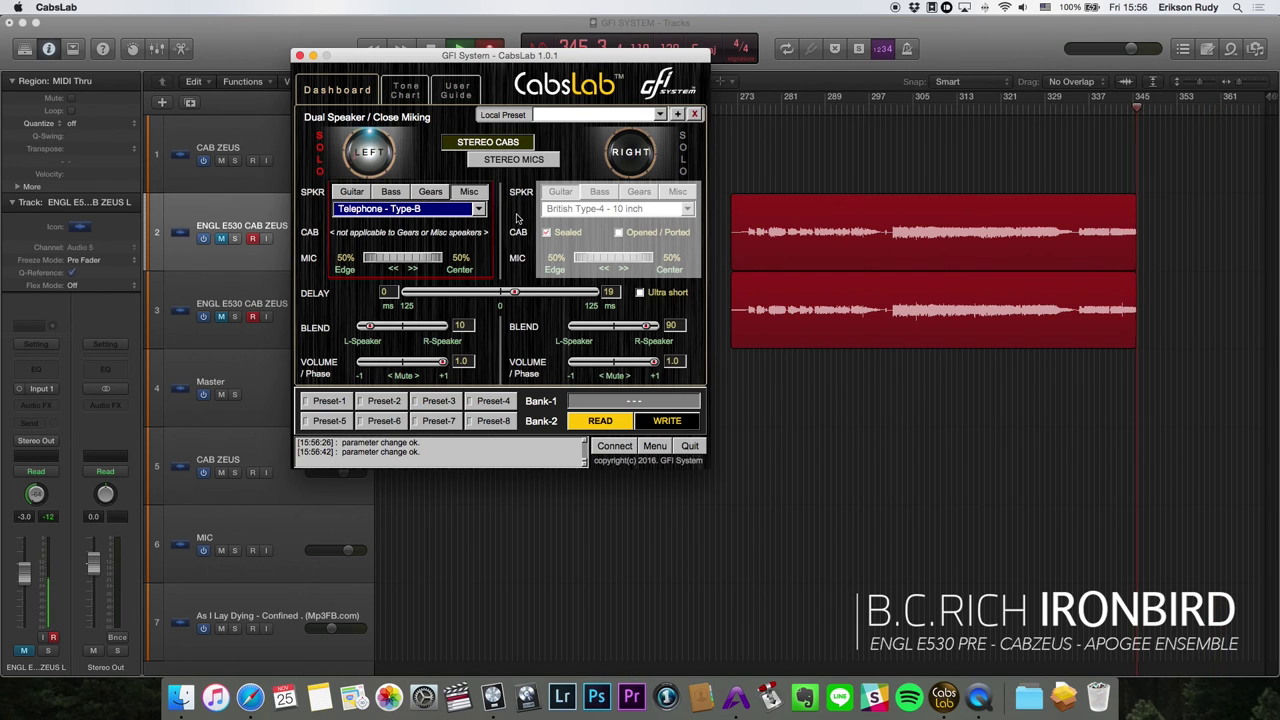
{"action": "left_click", "coordinate": [476, 209]}
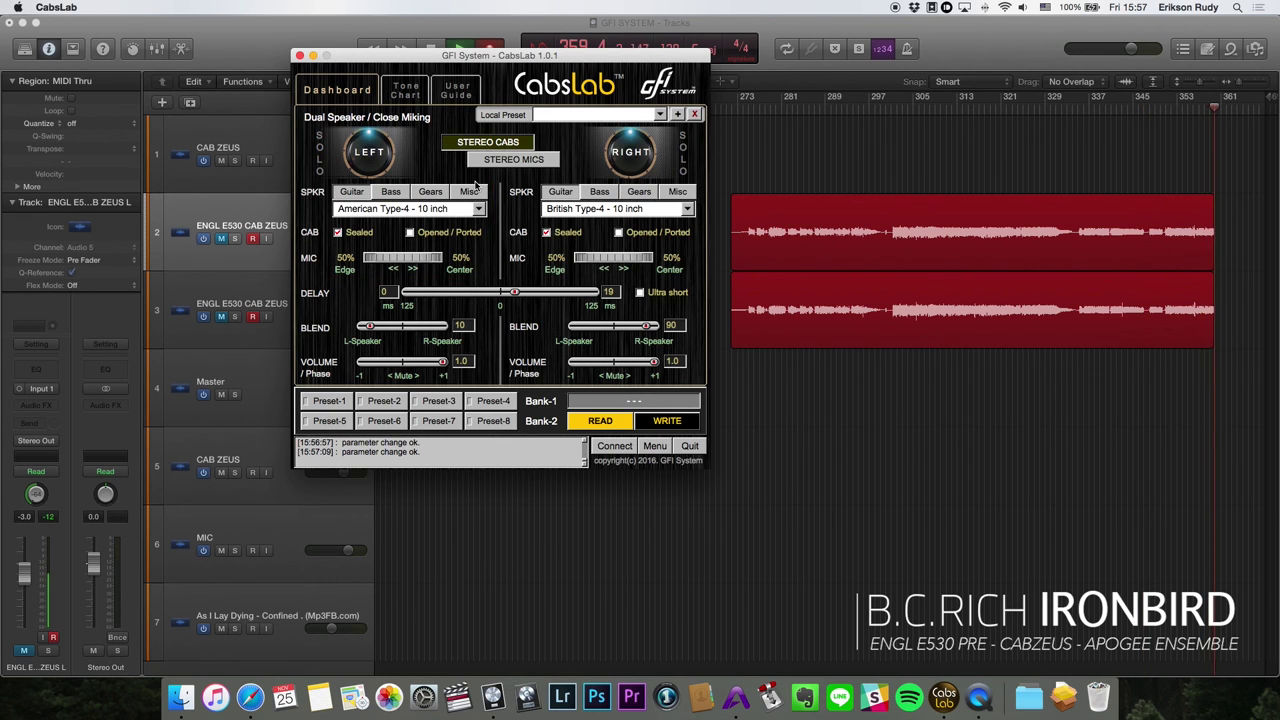
Examine the tone charts of the American guitar speakers from Type-1 12 inch through Type-5 10 inch.
{"action": "left_click", "coordinate": [407, 94]}
{"action": "left_click", "coordinate": [351, 147]}
{"action": "key", "text": "Down"}
{"action": "key", "text": "Down"}
{"action": "key", "text": "Down"}
{"action": "key", "text": "Down"}
{"action": "key", "text": "Down"}
{"action": "key", "text": "Down"}
{"action": "key", "text": "Down"}
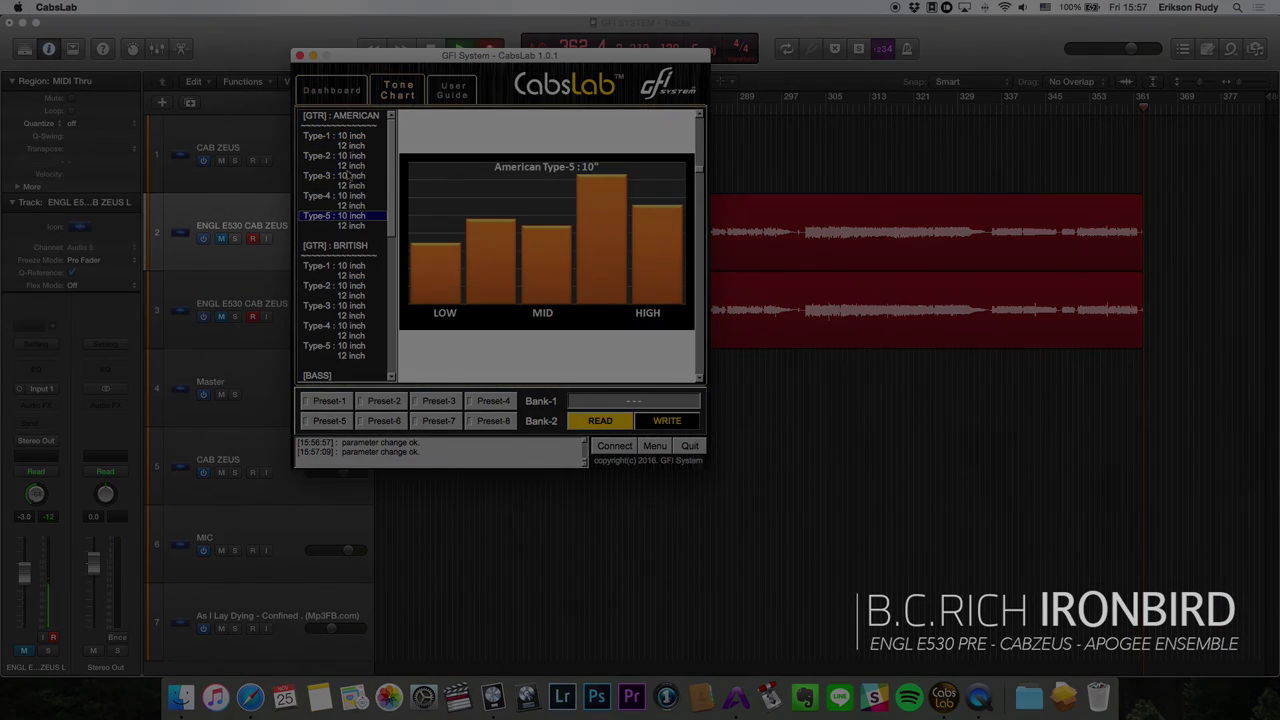